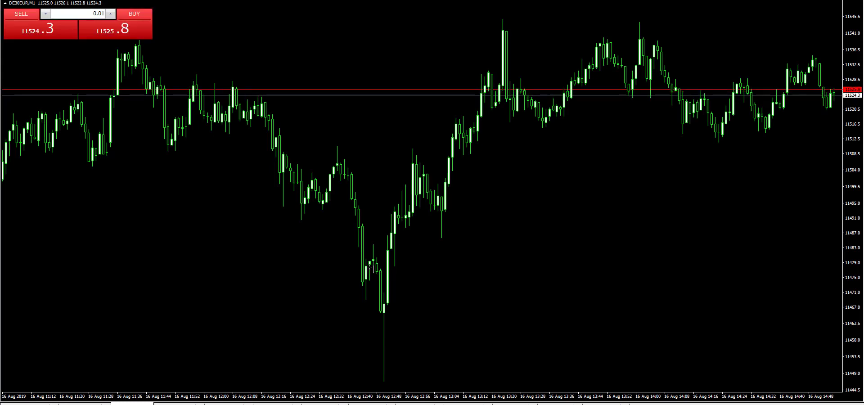
pyautogui.moveTo(364, 274); pyautogui.dragTo(371, 275)
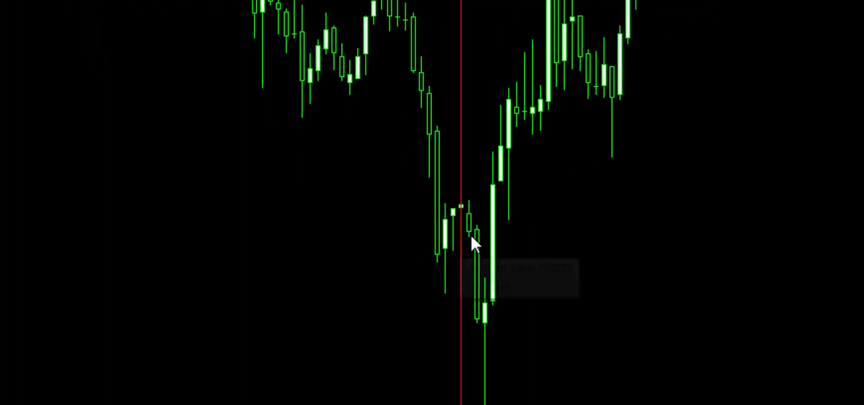
pyautogui.scroll(-1, 481, 209)
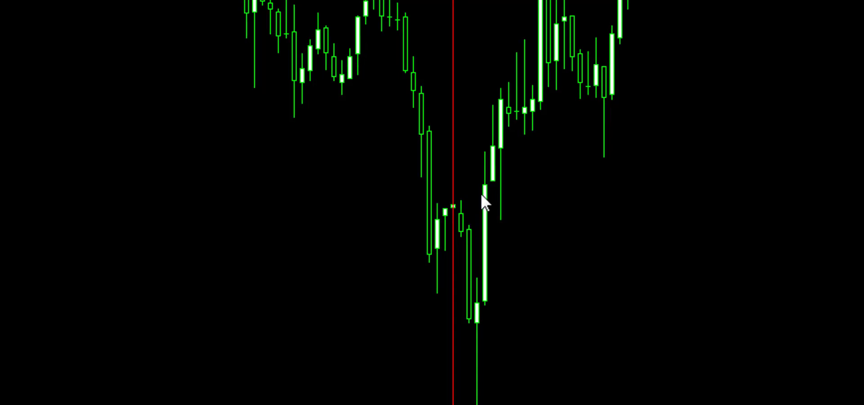
pyautogui.press('BackSpace')
pyautogui.click(466, 177)
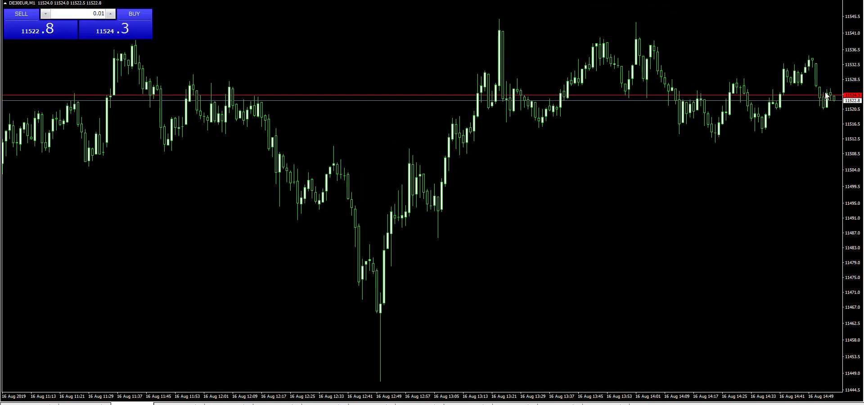
# Step: Place a 0.01-lot sell stop order on the DE30EUR chart at 11484.2
pyautogui.rightClick(370, 247)
pyautogui.moveTo(425, 55)
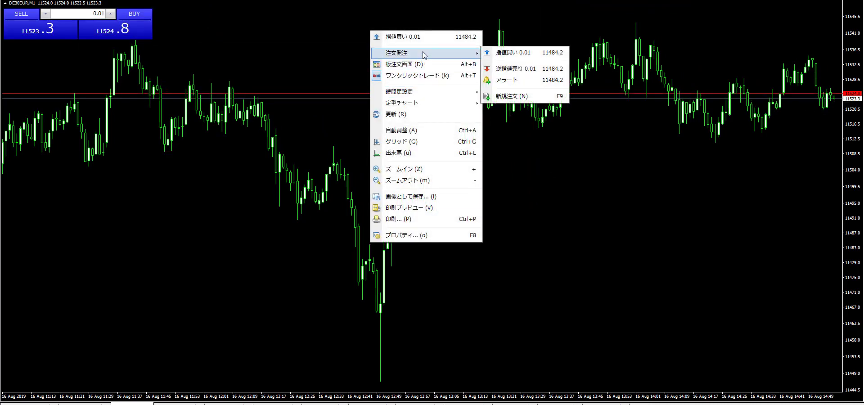
pyautogui.click(515, 68)
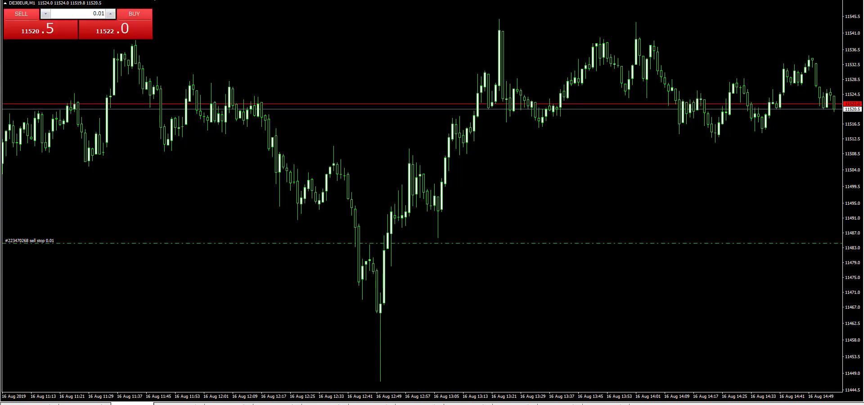
# Step: Mark the swing high after the chart's lowest candle with a vertical line and delete that line
pyautogui.moveTo(407, 200); pyautogui.dragTo(415, 206)
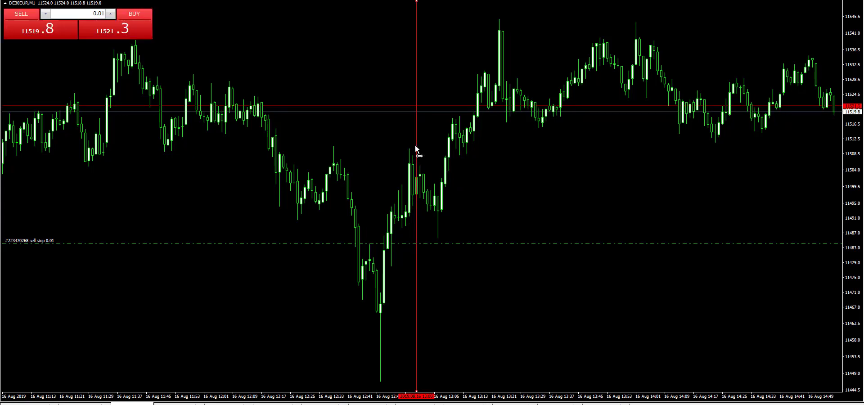
pyautogui.press('Delete')
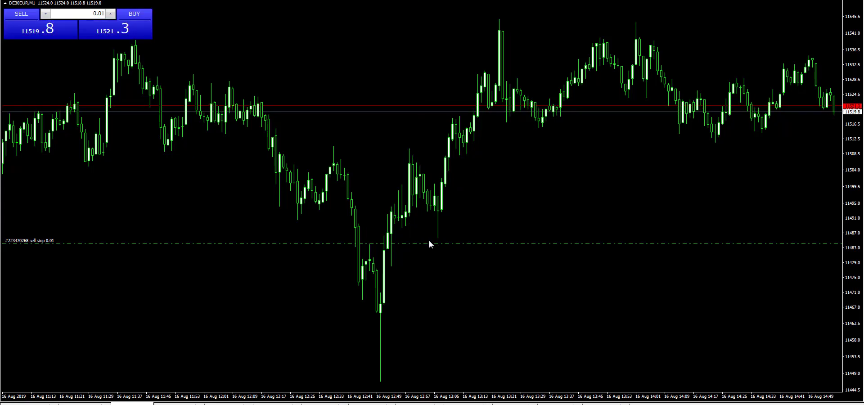
# Step: Modify the sell stop order at 11484.2 with a take profit of 11462.0 and a stop loss of 11508.0
pyautogui.rightClick(427, 243)
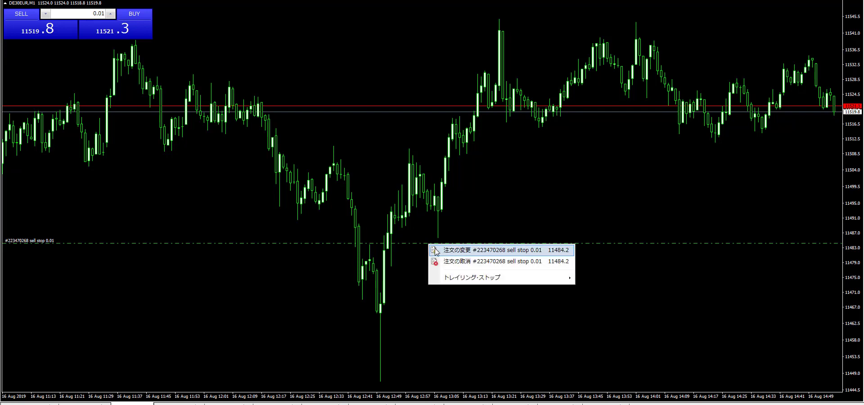
pyautogui.click(468, 251)
pyautogui.doubleClick(398, 106)
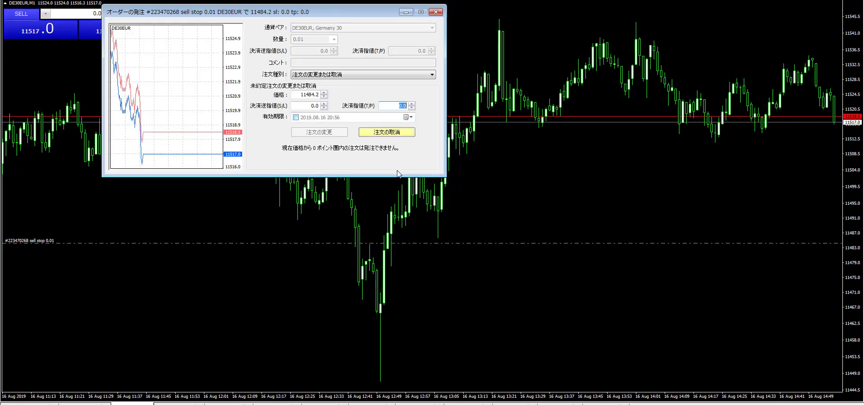
pyautogui.write('11462.0')
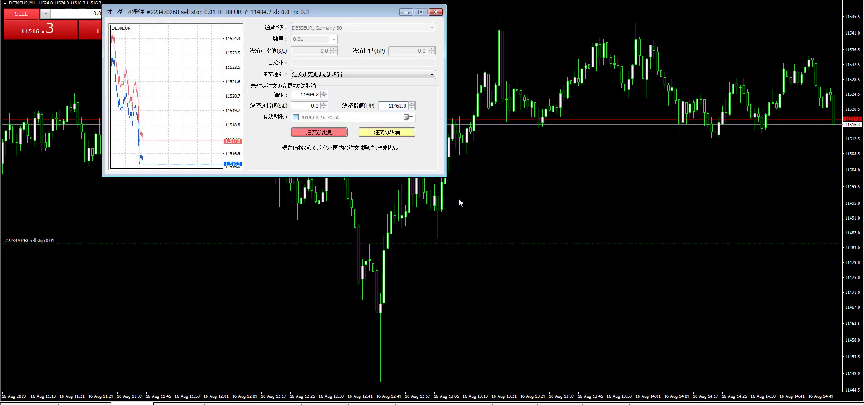
pyautogui.doubleClick(316, 106)
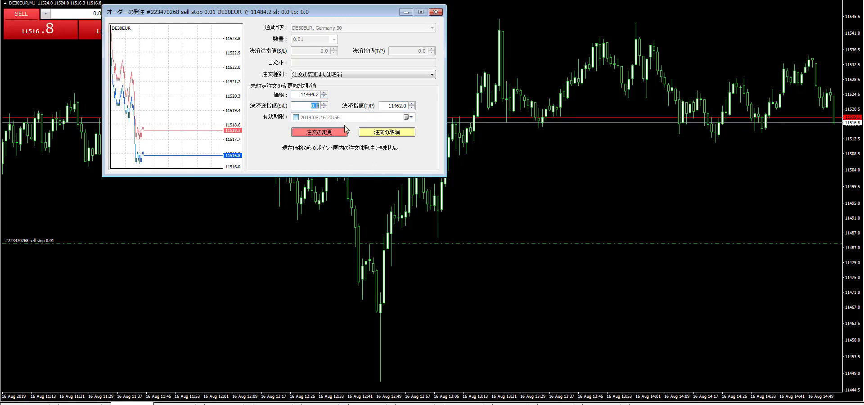
pyautogui.write('115')
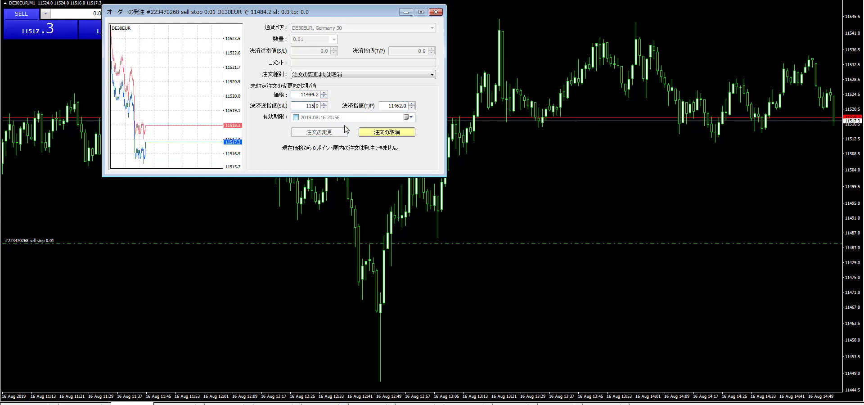
pyautogui.write('08')
pyautogui.click(324, 132)
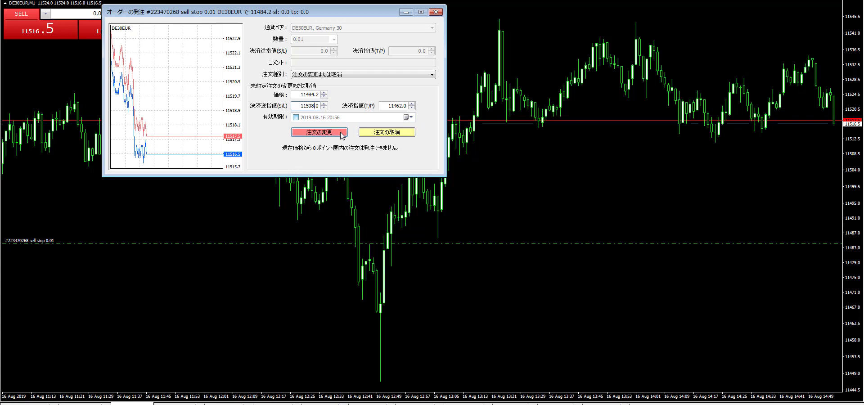
# Step: Move the sell stop's take-profit line to the chart's lowest wick at 11447.2 and its stop-loss line to the swing high at 11509.8
pyautogui.moveTo(392, 325); pyautogui.dragTo(388, 381)
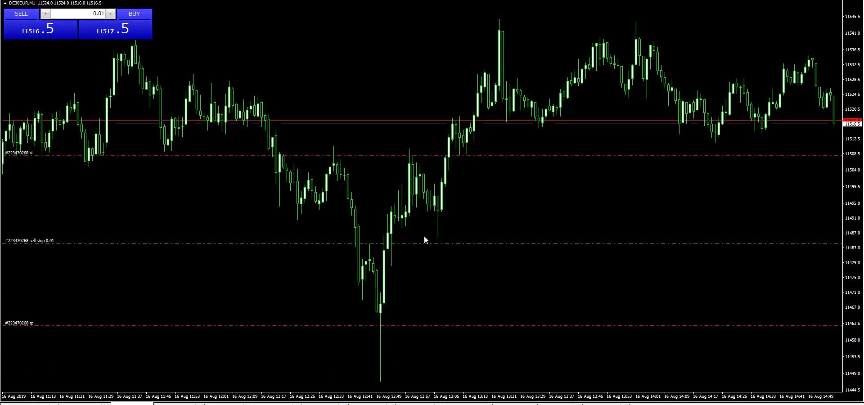
pyautogui.moveTo(420, 155)
pyautogui.mouseDown()
pyautogui.moveTo(412, 141)
pyautogui.moveTo(405, 148)
pyautogui.mouseUp()
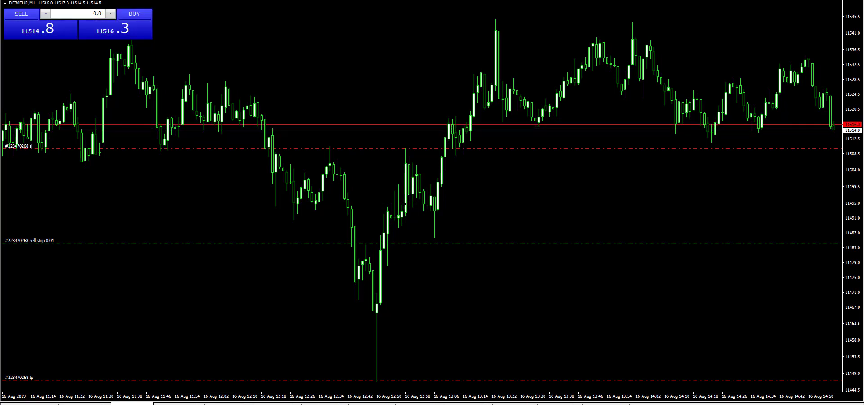
pyautogui.moveTo(400, 207); pyautogui.dragTo(409, 213)
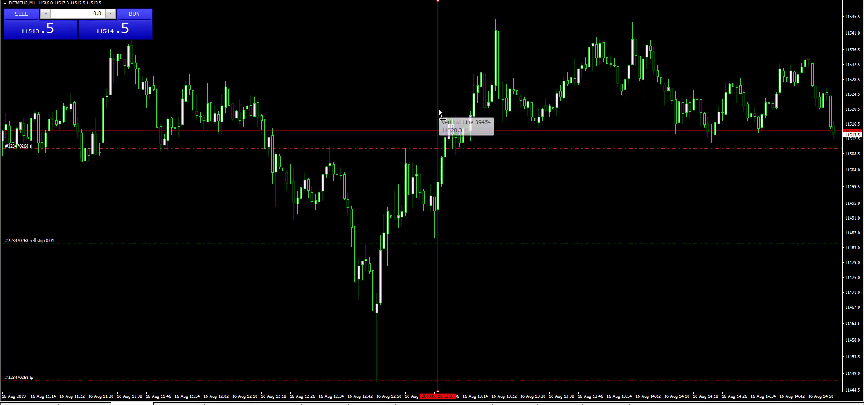
pyautogui.moveTo(438, 109); pyautogui.dragTo(482, 139)
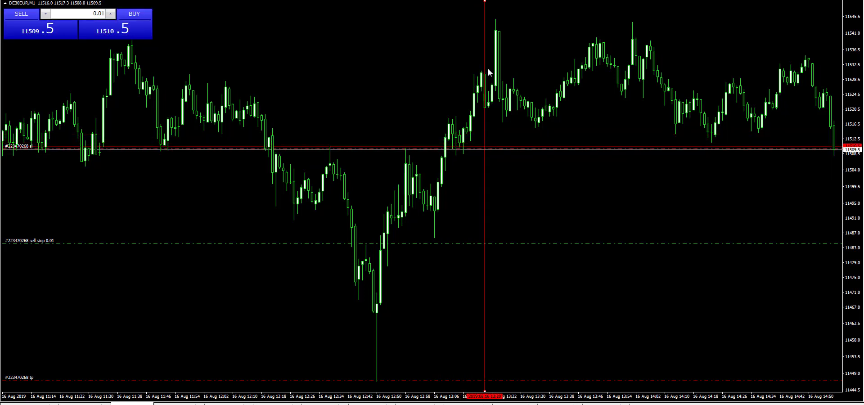
pyautogui.press('Delete')
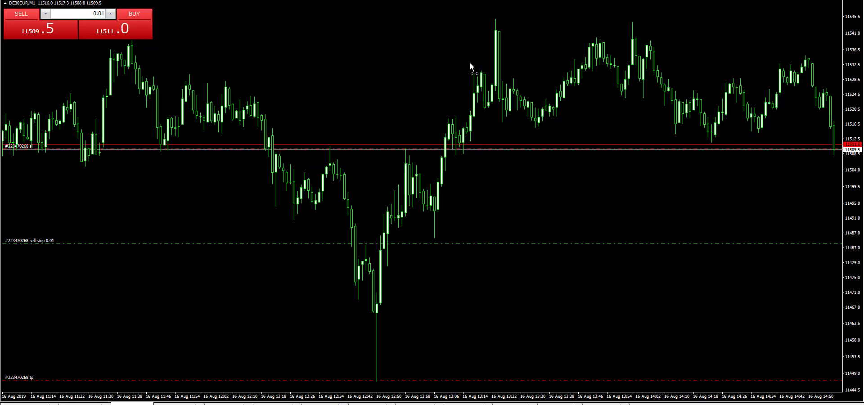
# Step: Place a second 0.01-lot sell stop order at 11498.9 and move it up to the first order's stop-loss level
pyautogui.rightClick(485, 188)
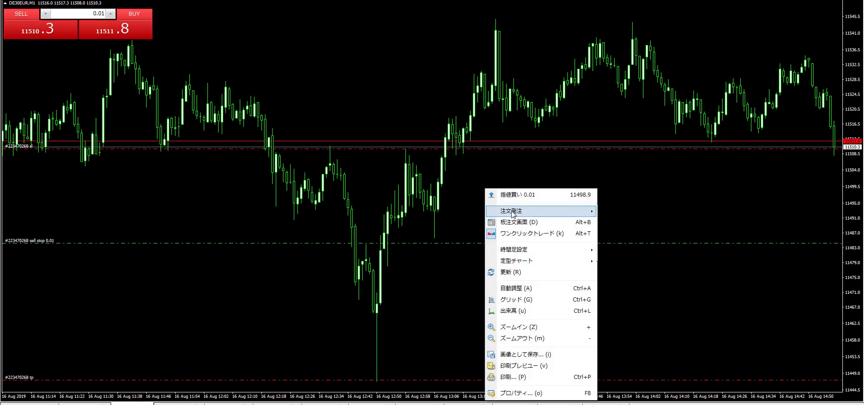
pyautogui.click(639, 226)
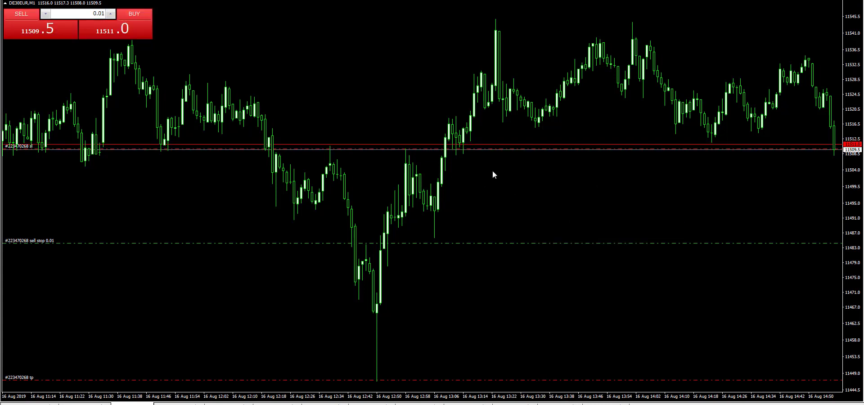
pyautogui.moveTo(465, 189); pyautogui.dragTo(455, 148)
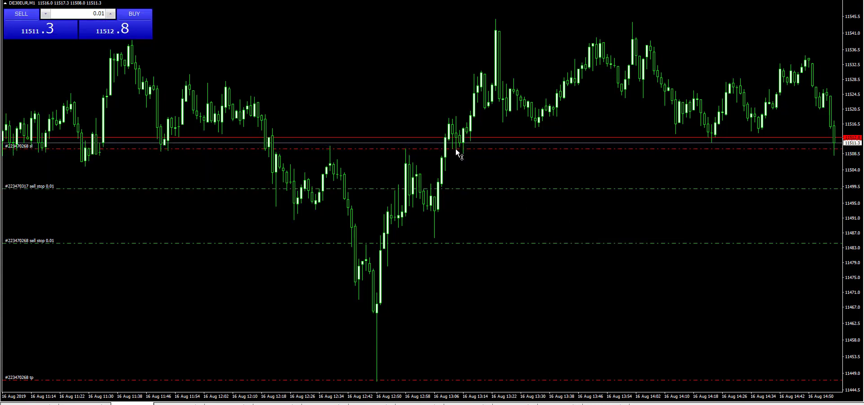
# Step: Try to modify the 11484.2 sell stop with a take profit of 11491.0 and a stop loss of 11524.0
pyautogui.rightClick(455, 148)
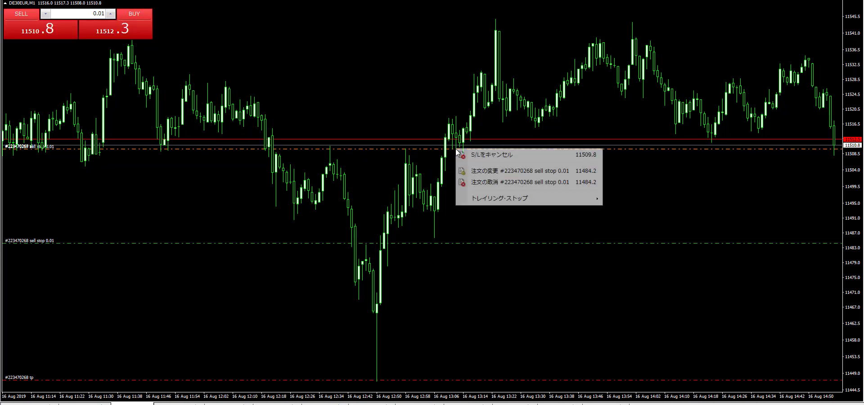
pyautogui.click(466, 171)
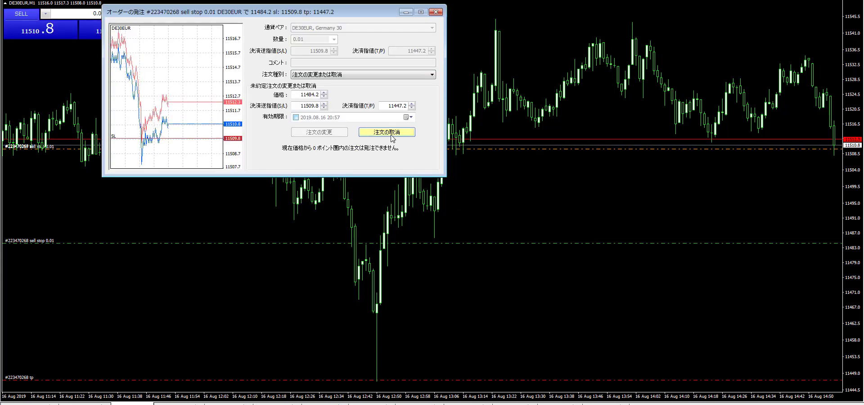
pyautogui.doubleClick(383, 105)
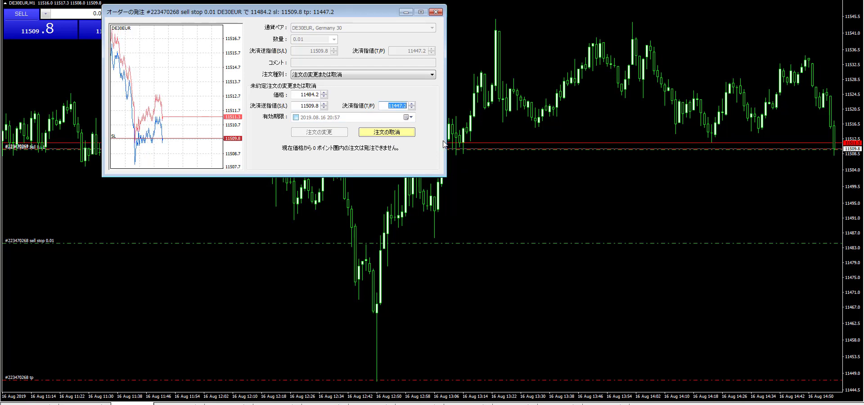
pyautogui.write('11491.0')
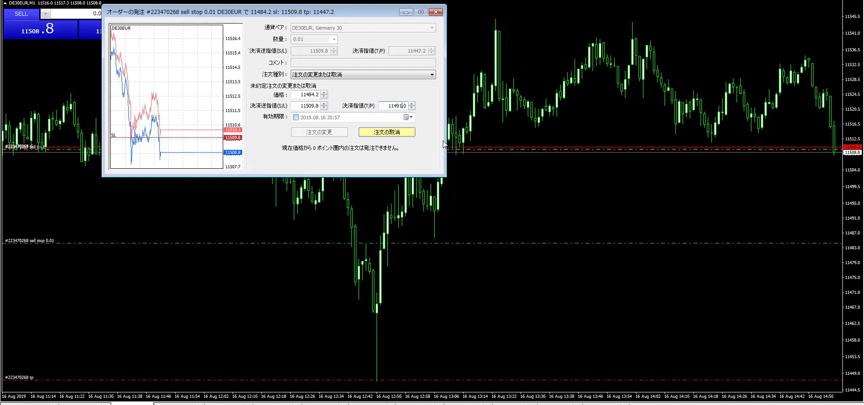
pyautogui.moveTo(339, 114); pyautogui.dragTo(423, 136)
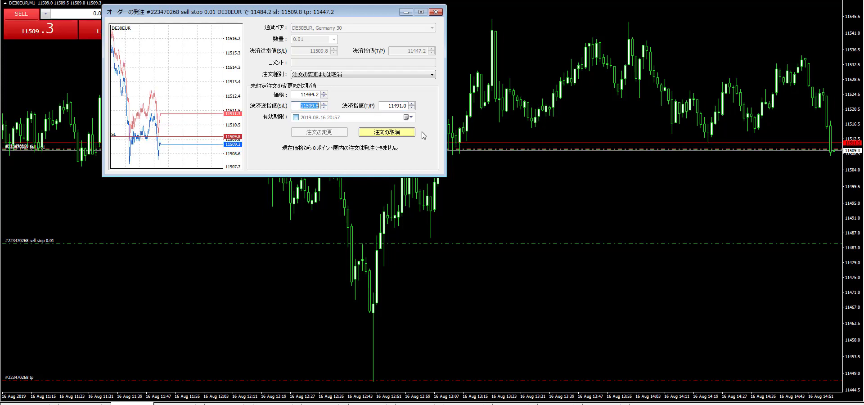
pyautogui.write('11524.')
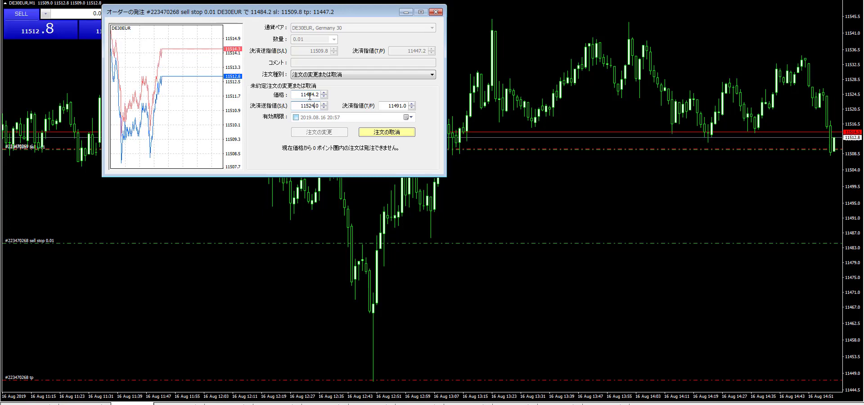
pyautogui.click(436, 12)
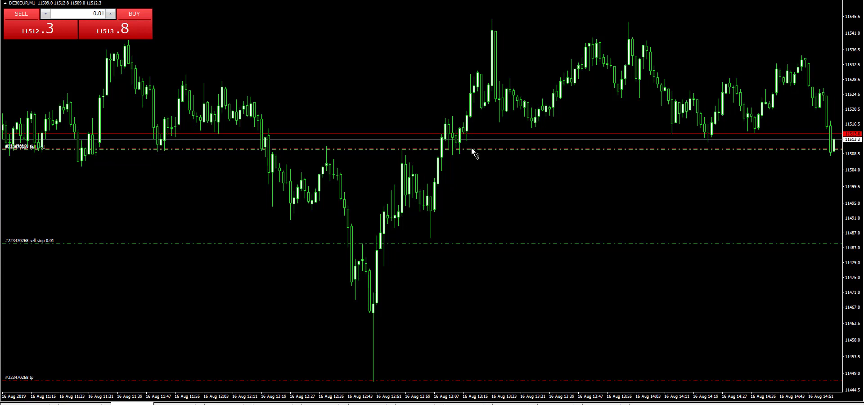
# Step: Give the second sell stop order a take-profit level at about 11486, just above the first order's entry line
pyautogui.moveTo(470, 150); pyautogui.dragTo(452, 237)
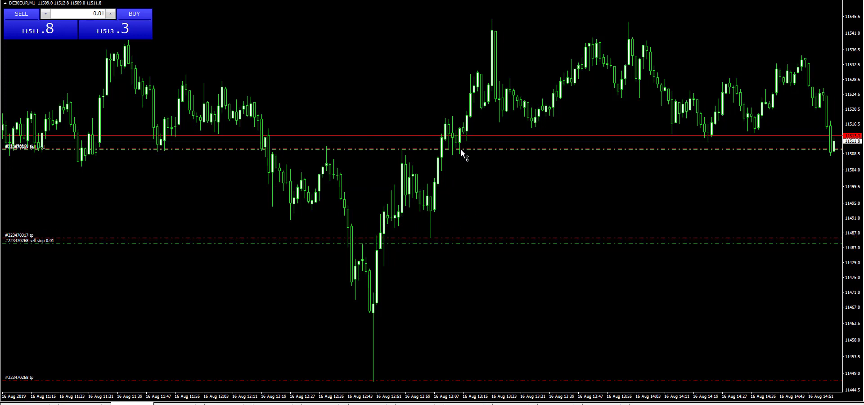